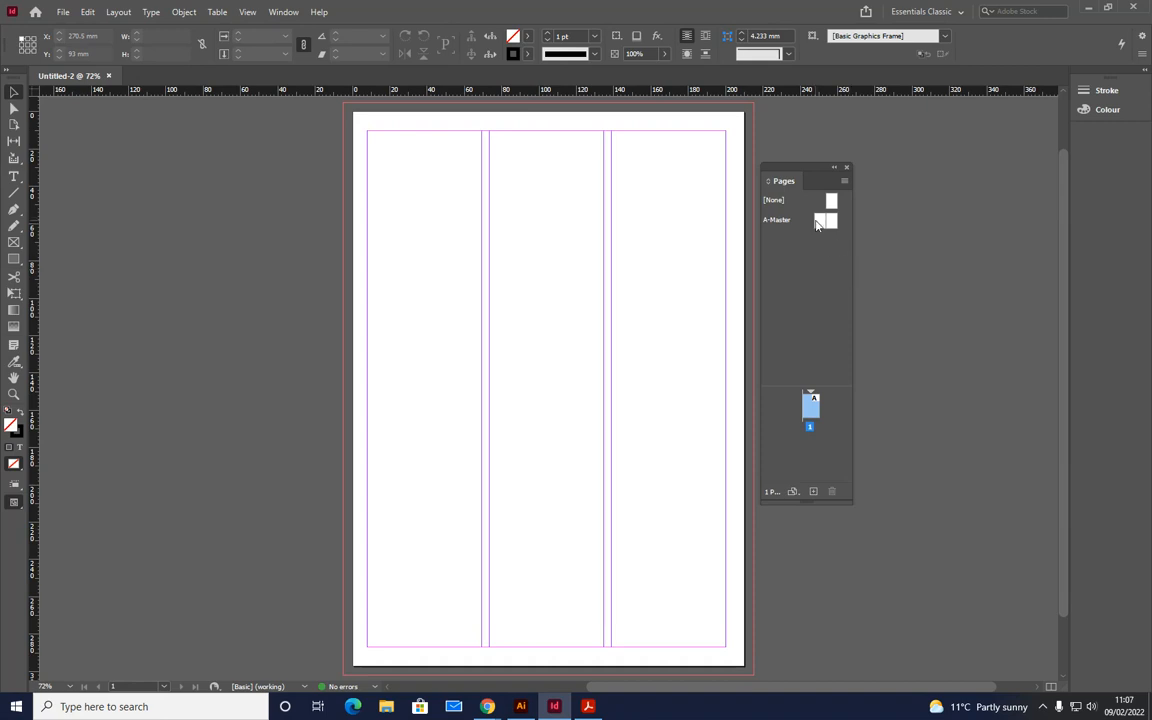
Step: Add pages 2, 3 and 4 based on A-Master, and display the 2-3 spread
left_click_drag(821, 220, 794, 442)
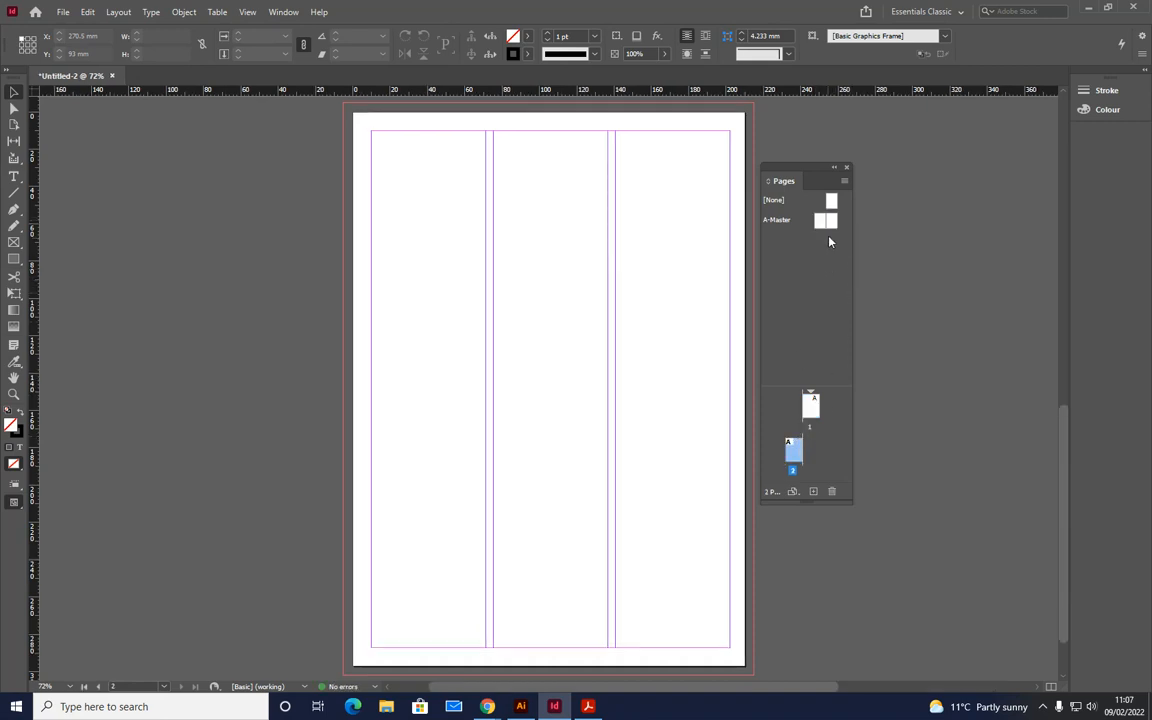
left_click_drag(831, 225, 816, 452)
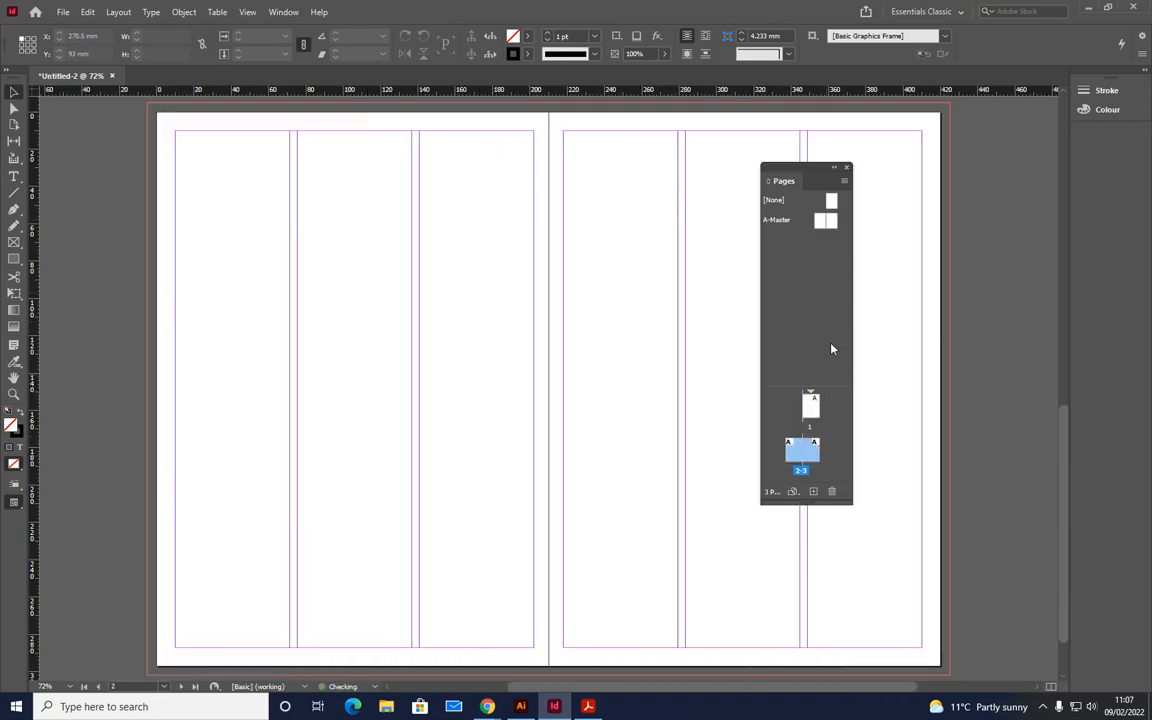
left_click_drag(834, 222, 818, 473)
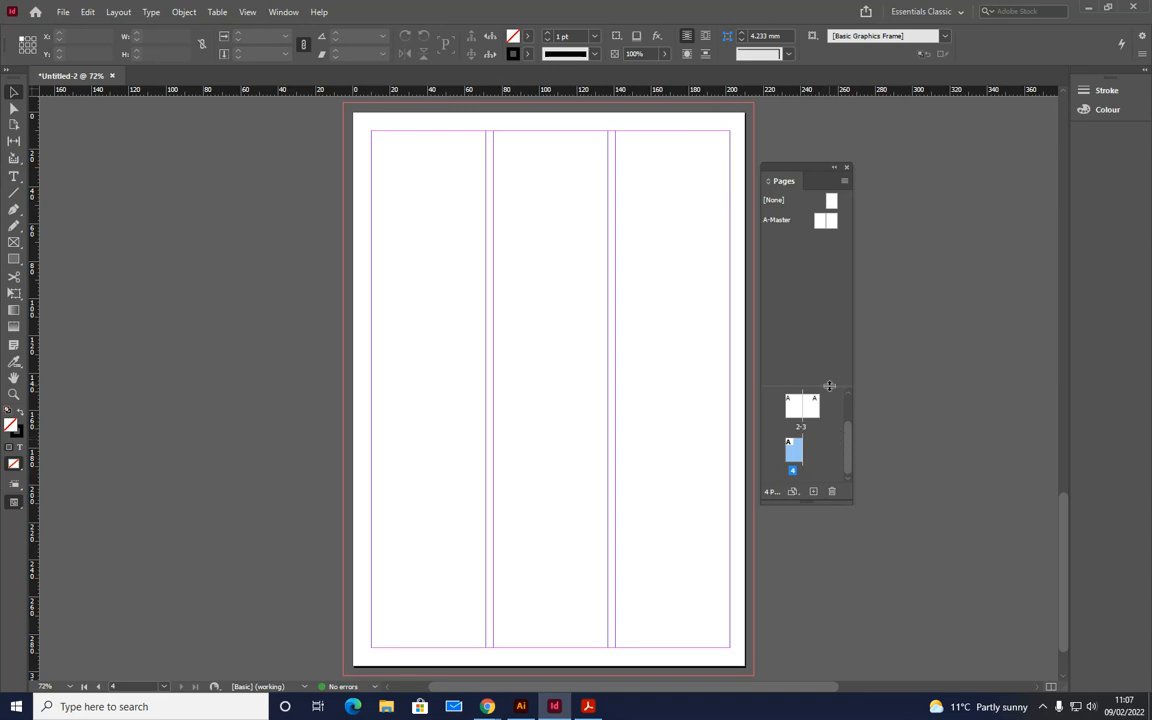
left_click_drag(826, 389, 811, 280)
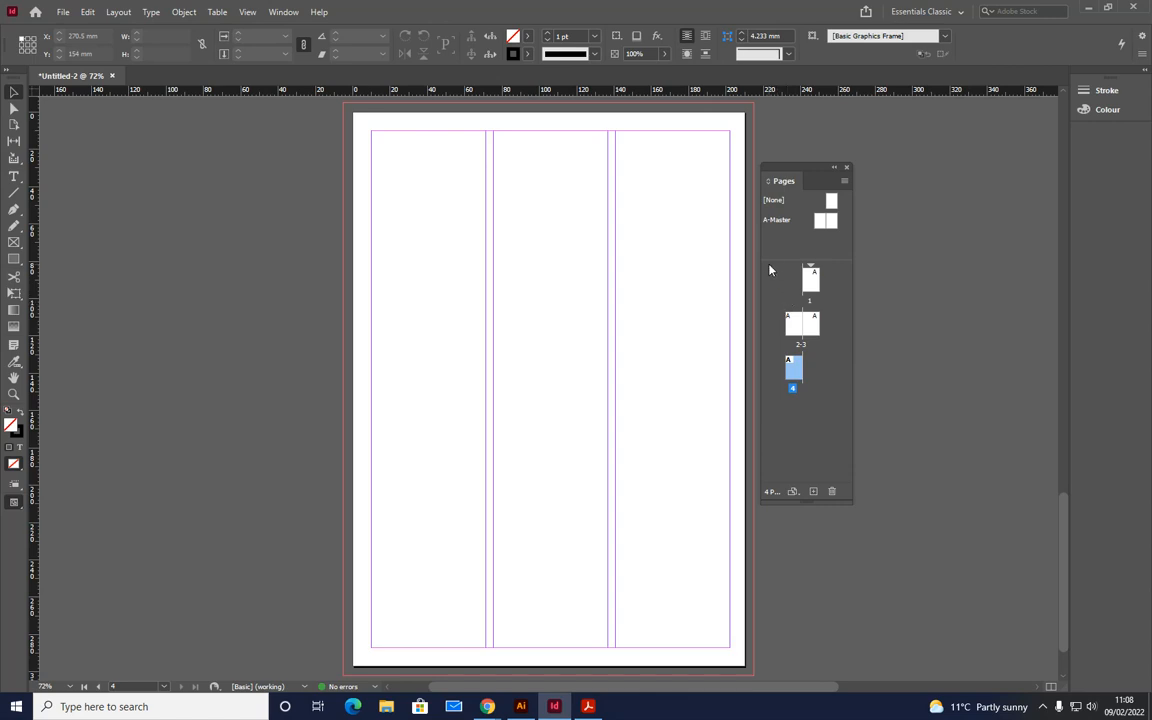
double_click(793, 324)
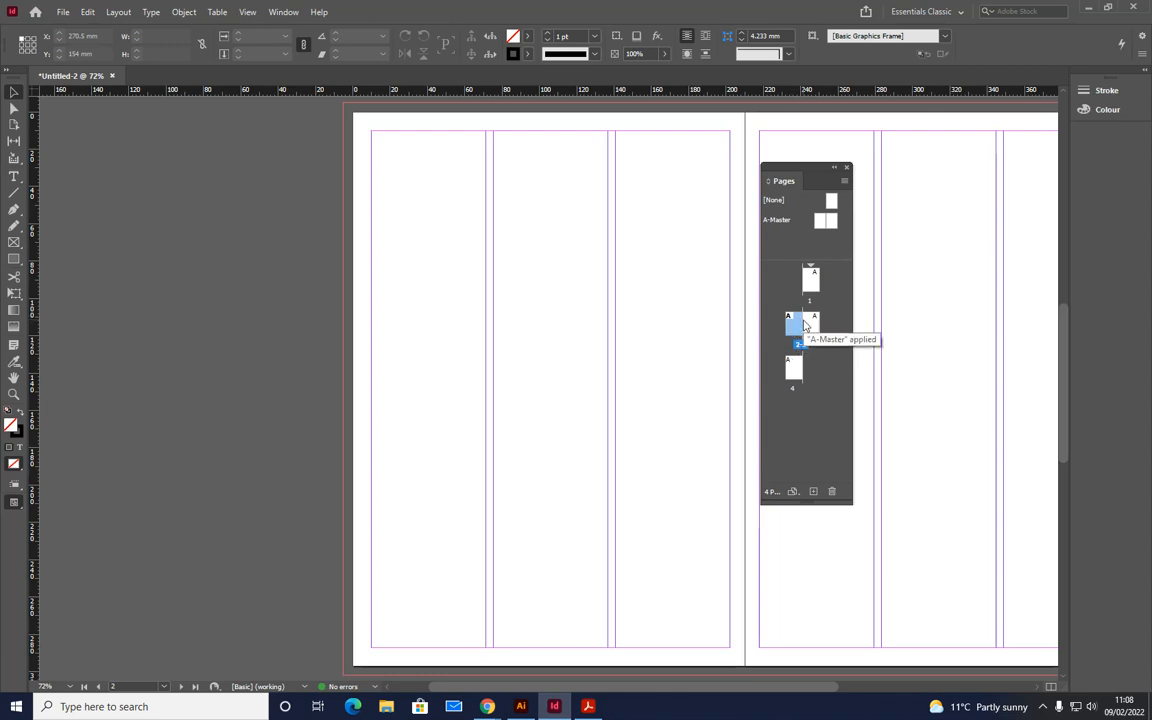
left_click(814, 328)
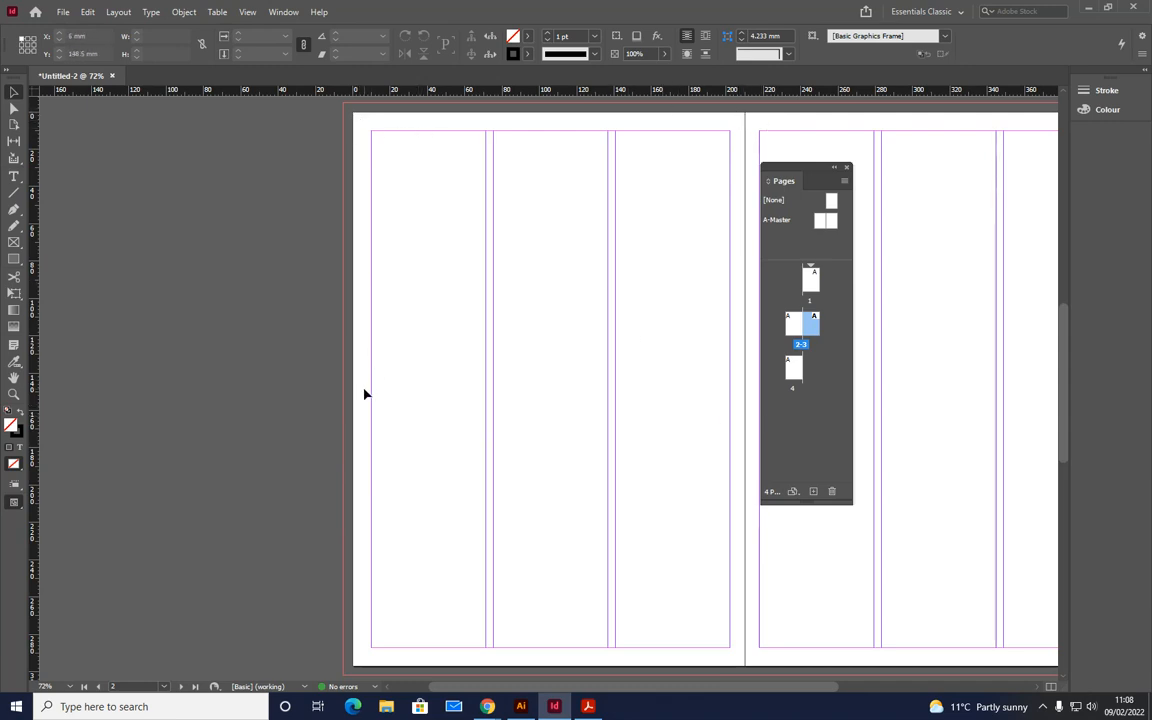
Step: Start a booklet print of the document and set its paper size to A3 (297 x 420 mm)
left_click(63, 12)
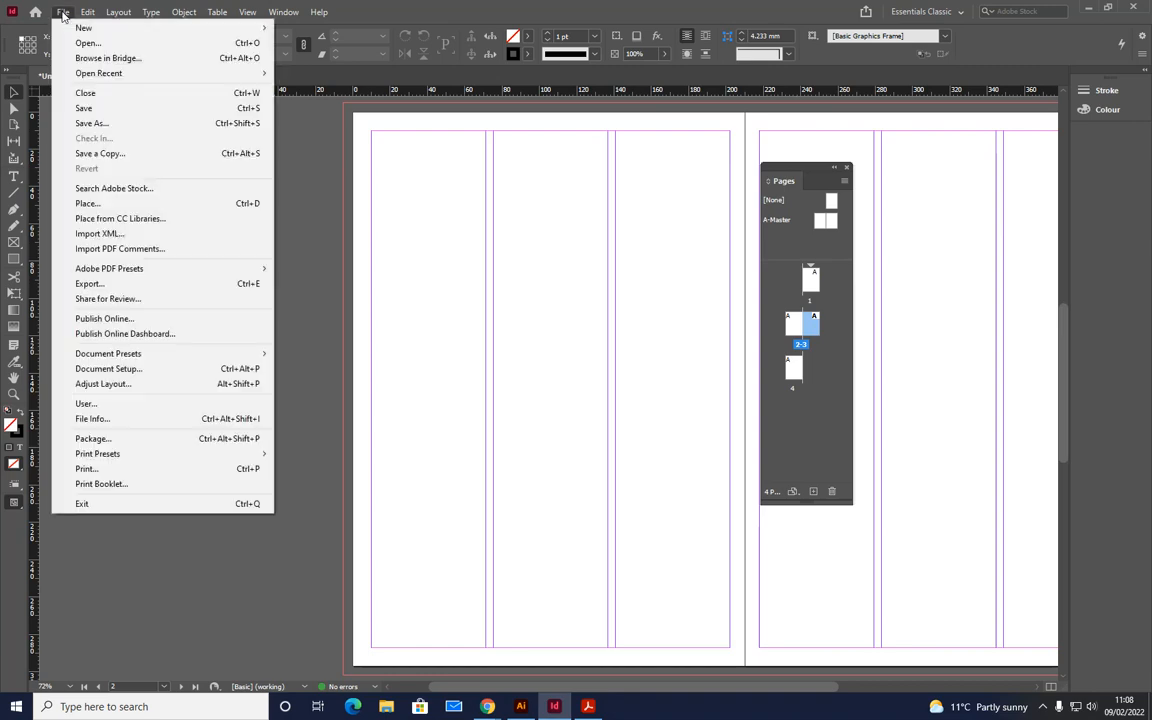
left_click(127, 485)
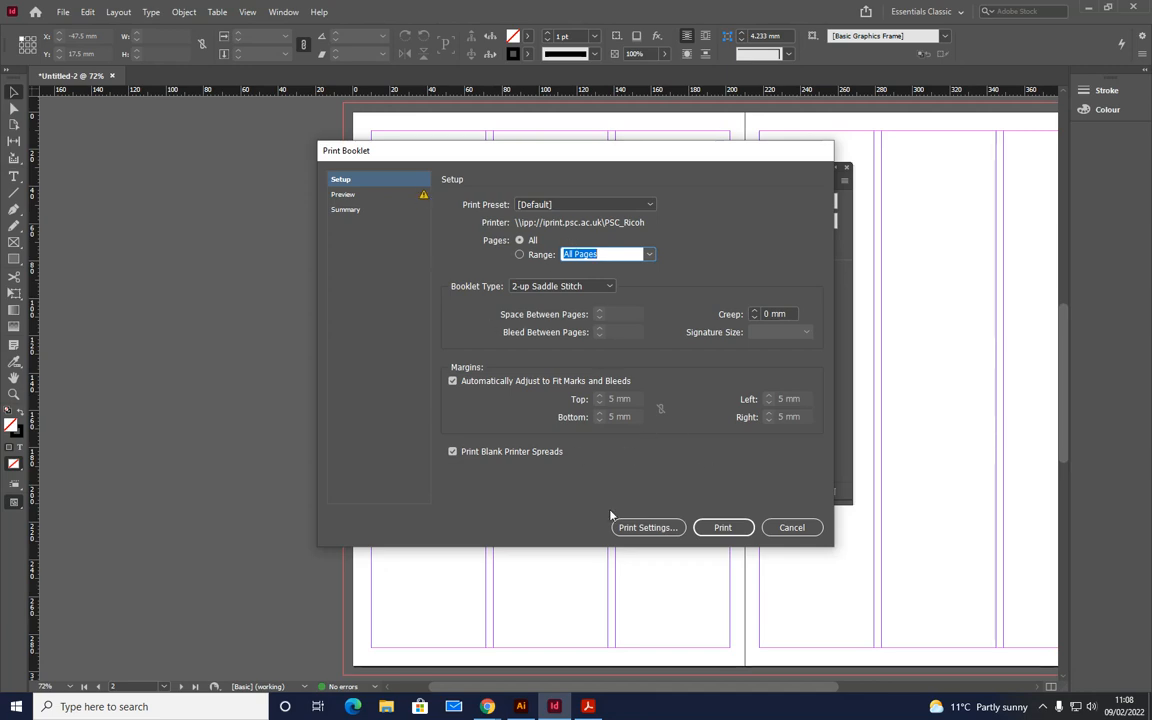
left_click(655, 529)
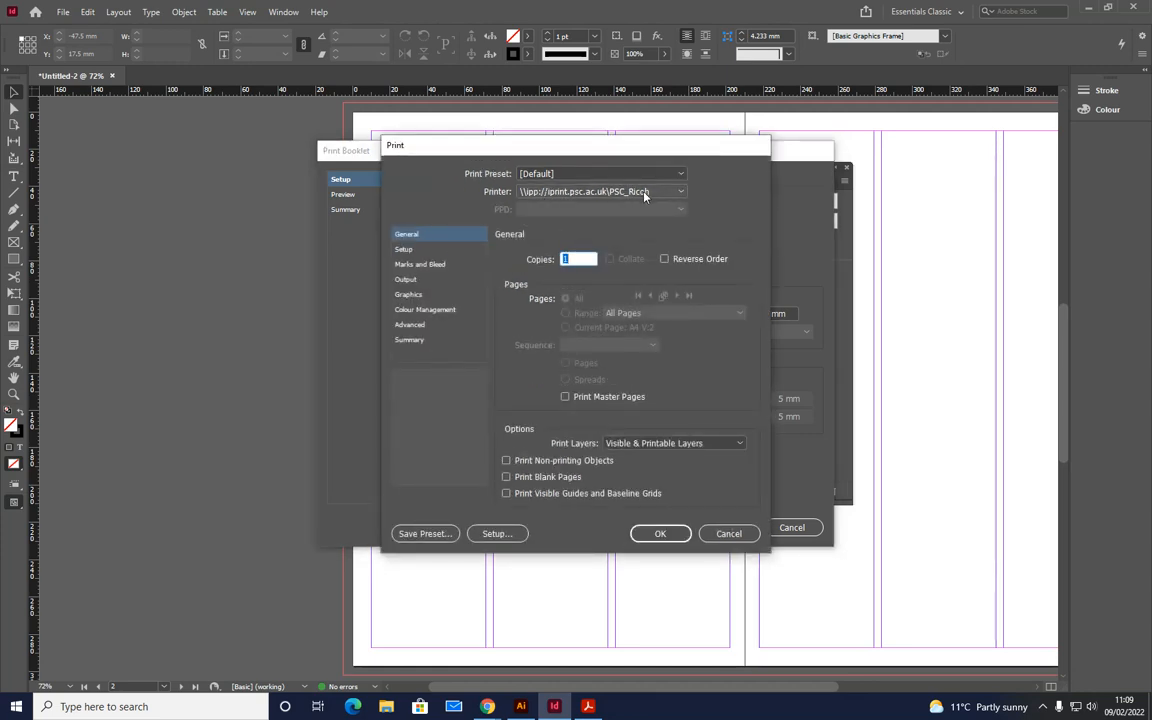
left_click(401, 250)
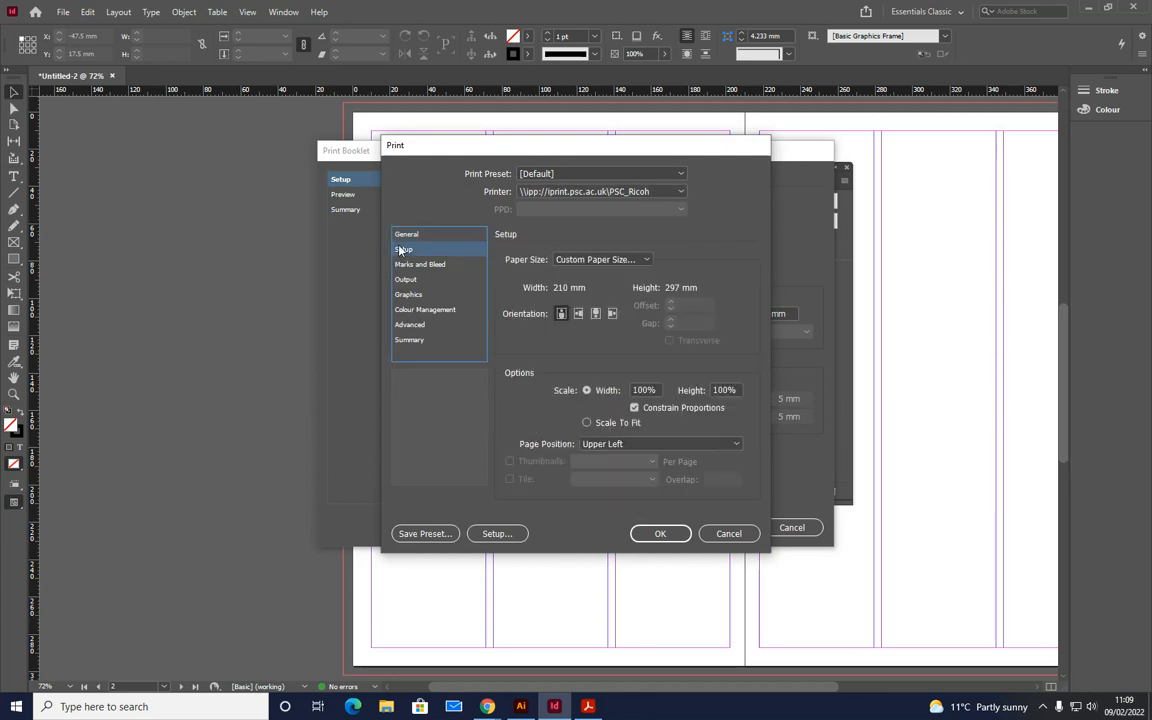
left_click(590, 260)
left_click(590, 262)
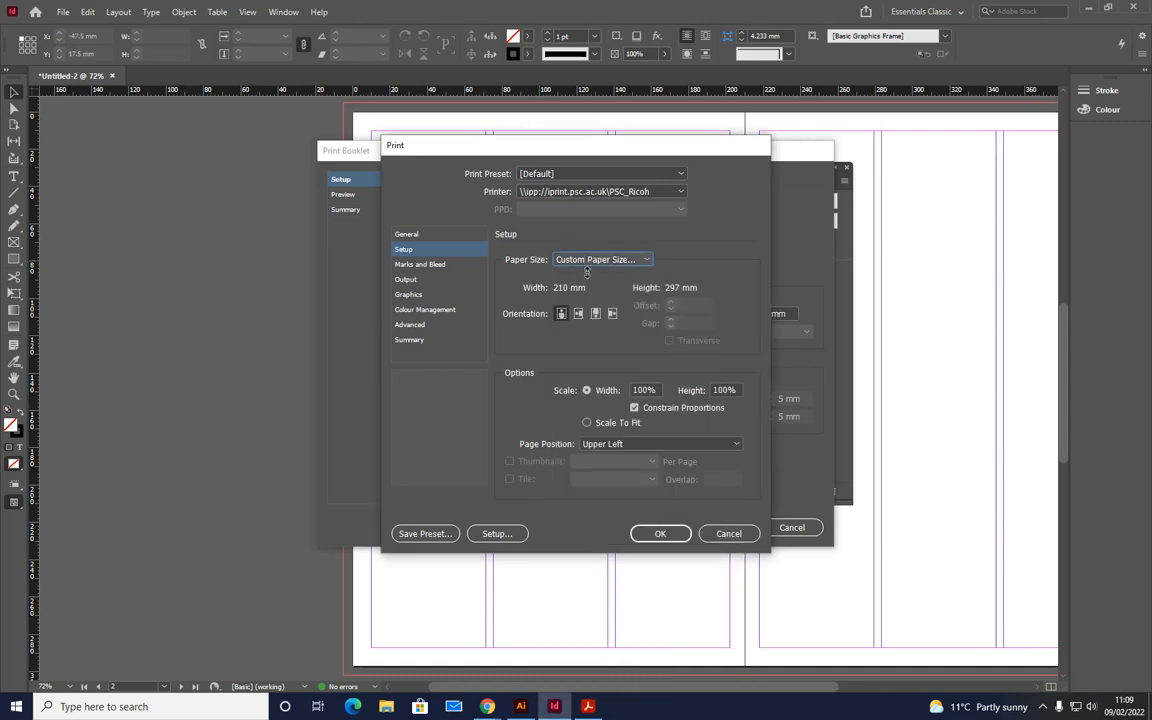
left_click(648, 260)
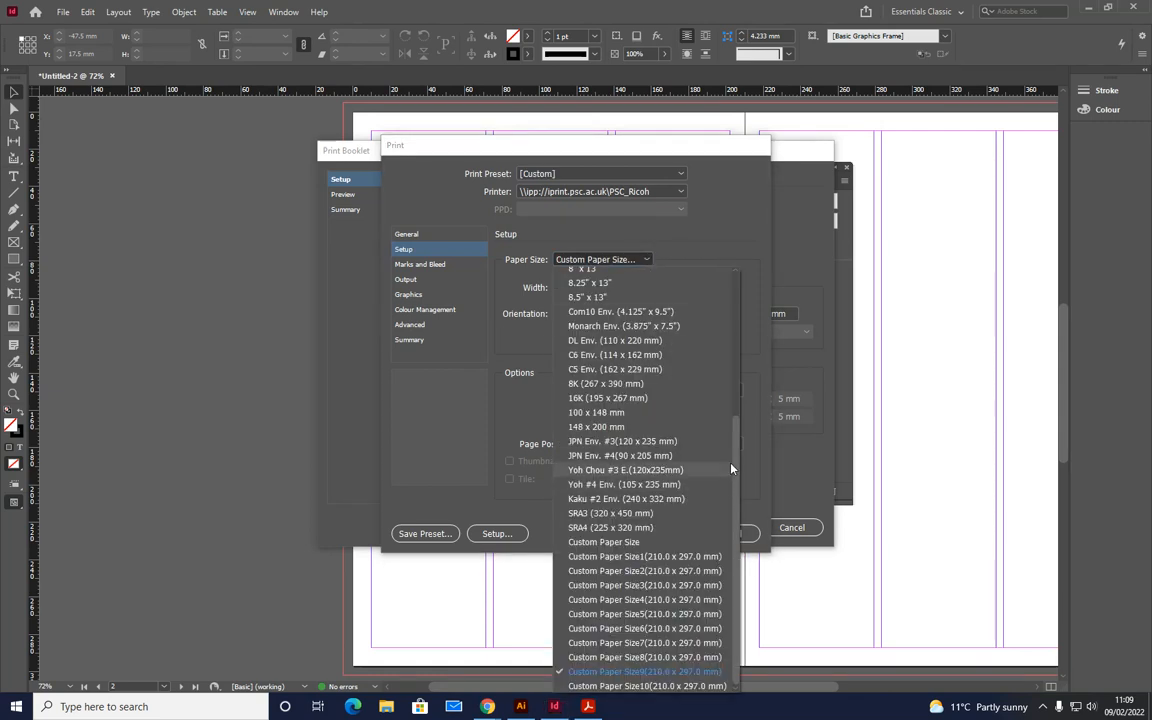
left_click_drag(733, 468, 731, 366)
scroll(656, 305, "up", 3)
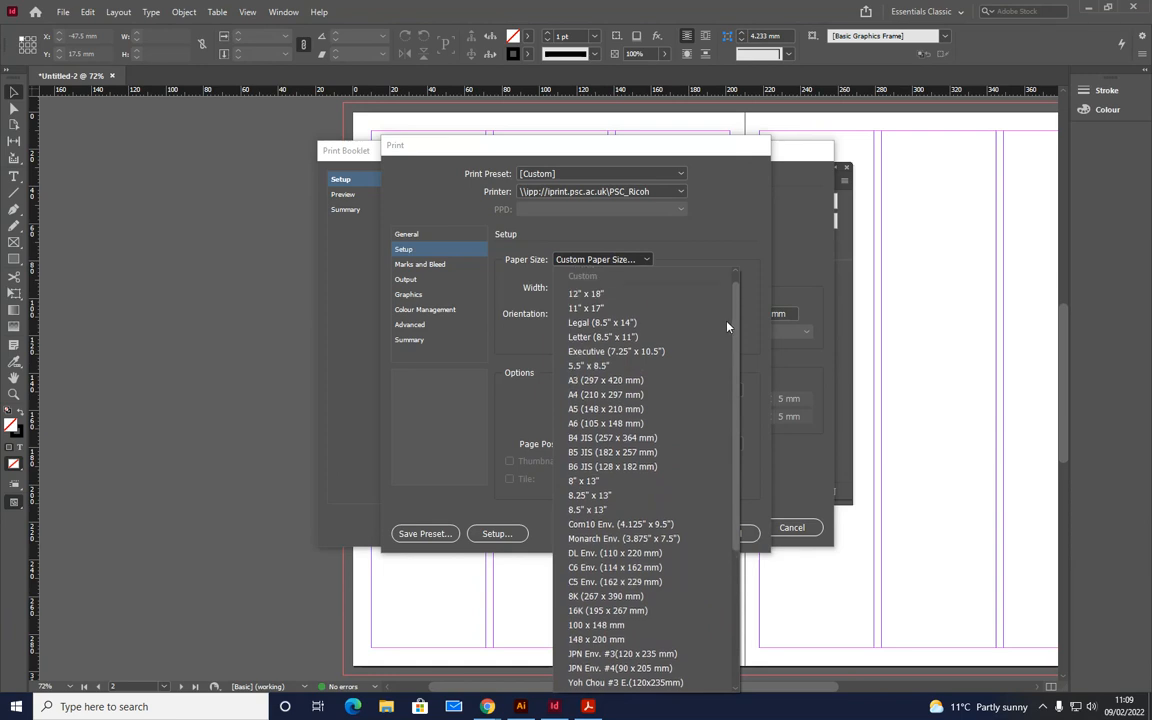
left_click(617, 385)
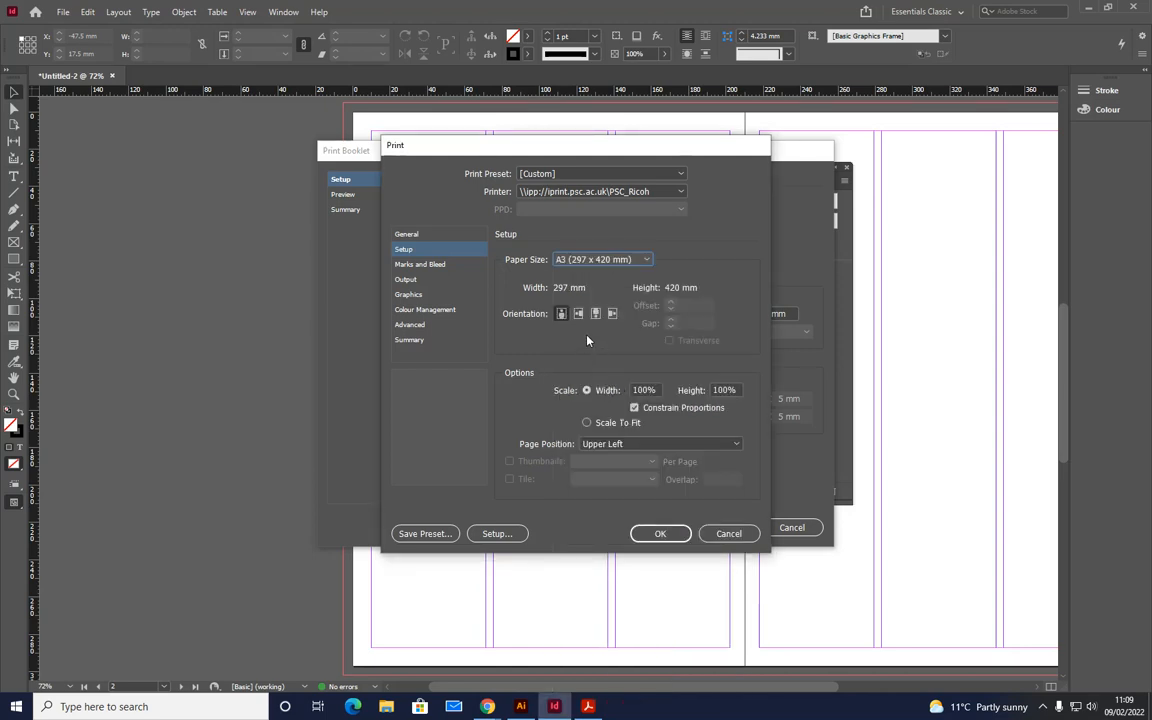
Step: Set the print's page position to Centred and scale the pages to fit the paper
left_click(589, 444)
left_click(609, 502)
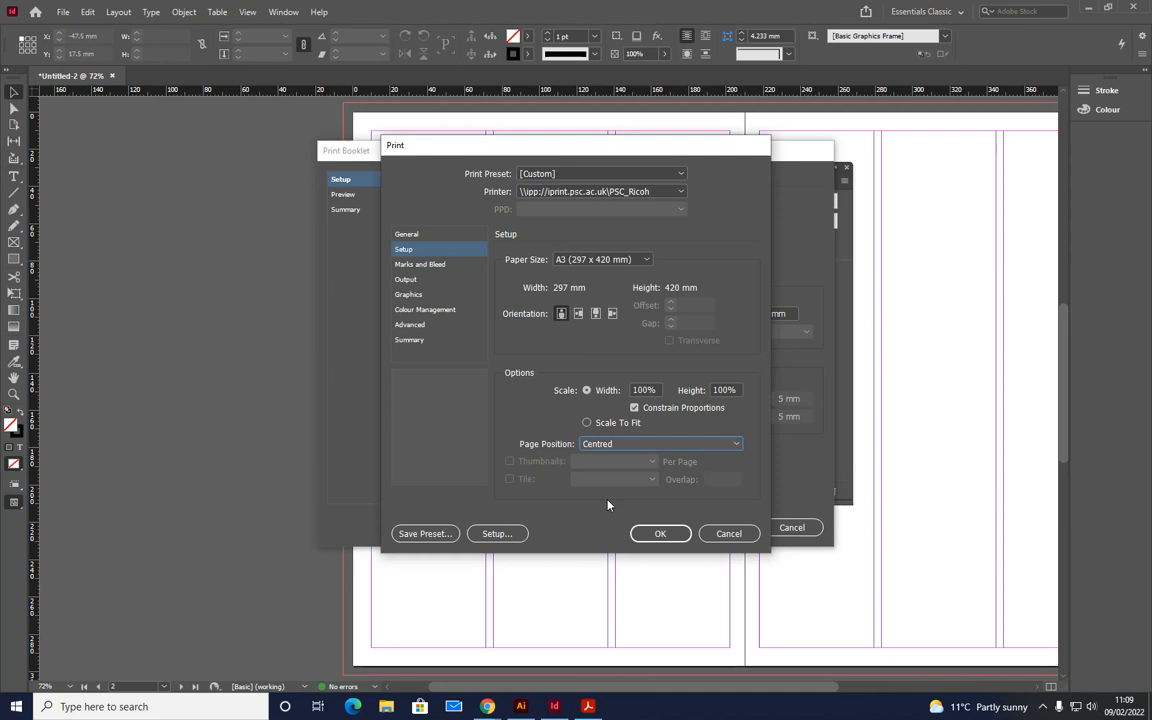
left_click(588, 423)
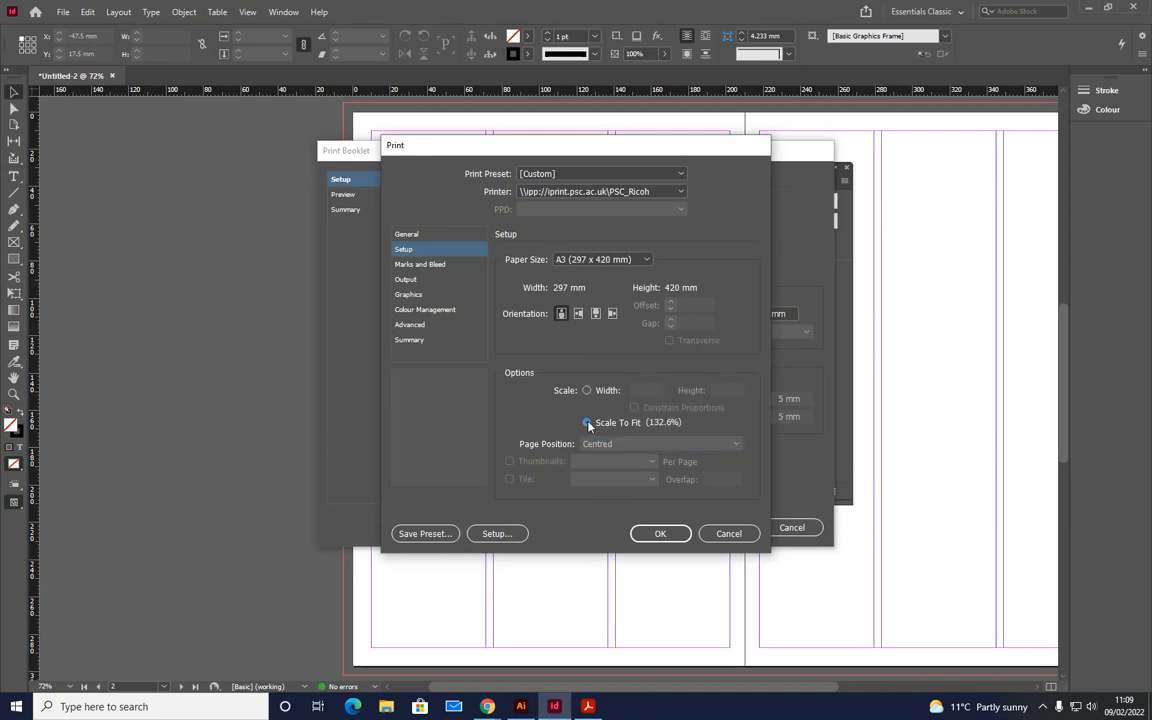
Step: Include crop marks in the booklet print
left_click(421, 265)
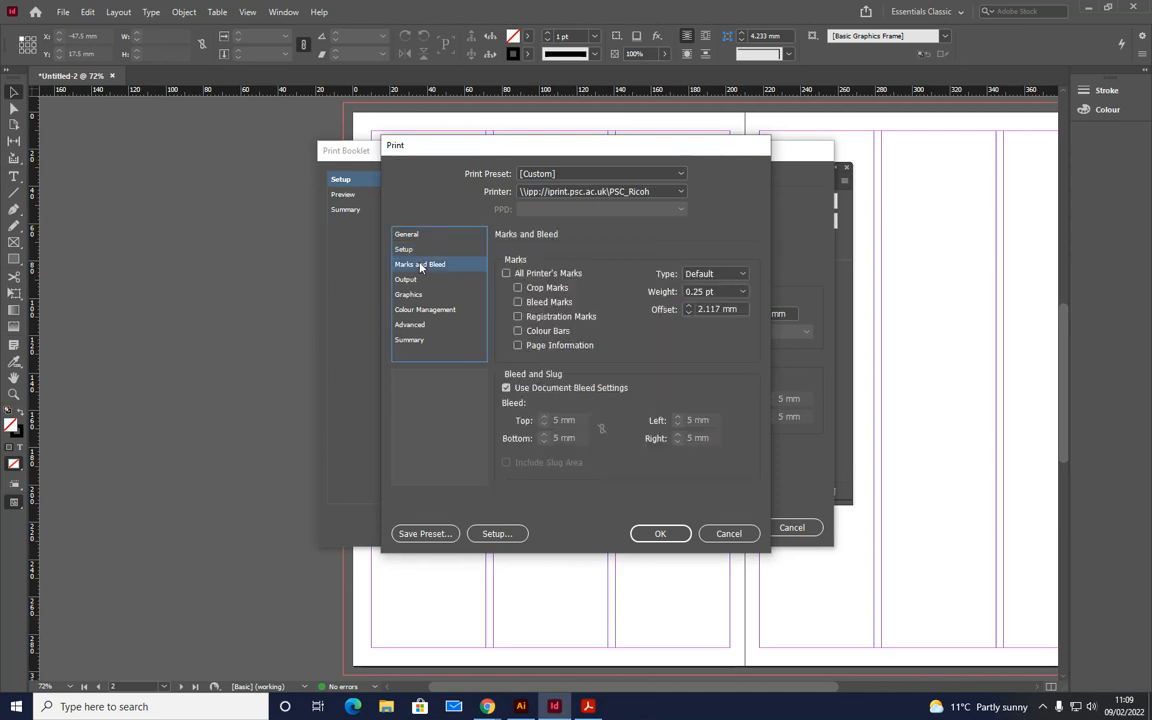
left_click(518, 288)
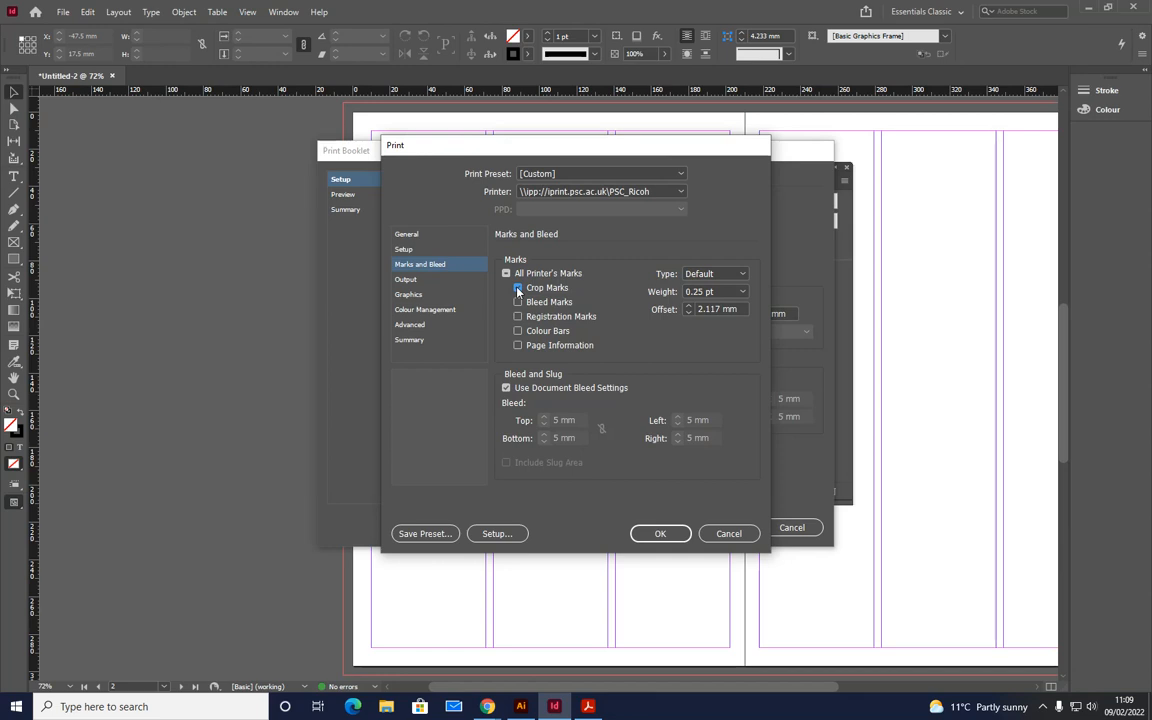
left_click(518, 289)
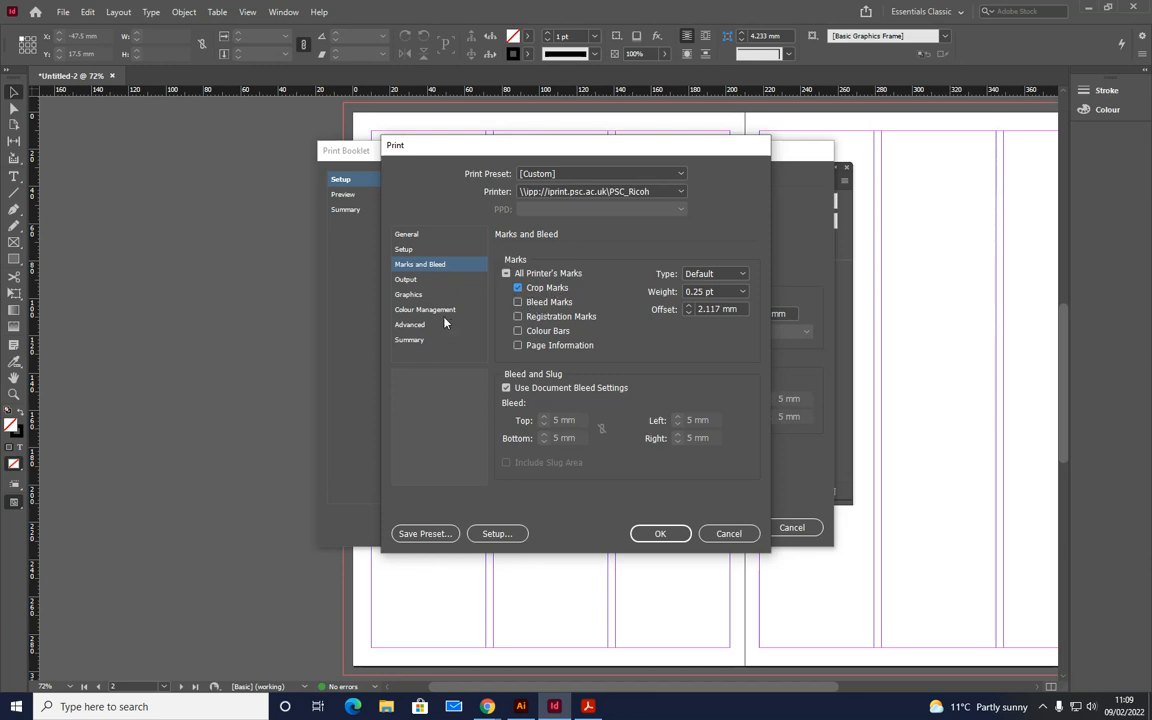
Step: In the printer's own preferences, set landscape orientation, Thick 2 paper and the Bypass Tray
left_click(483, 536)
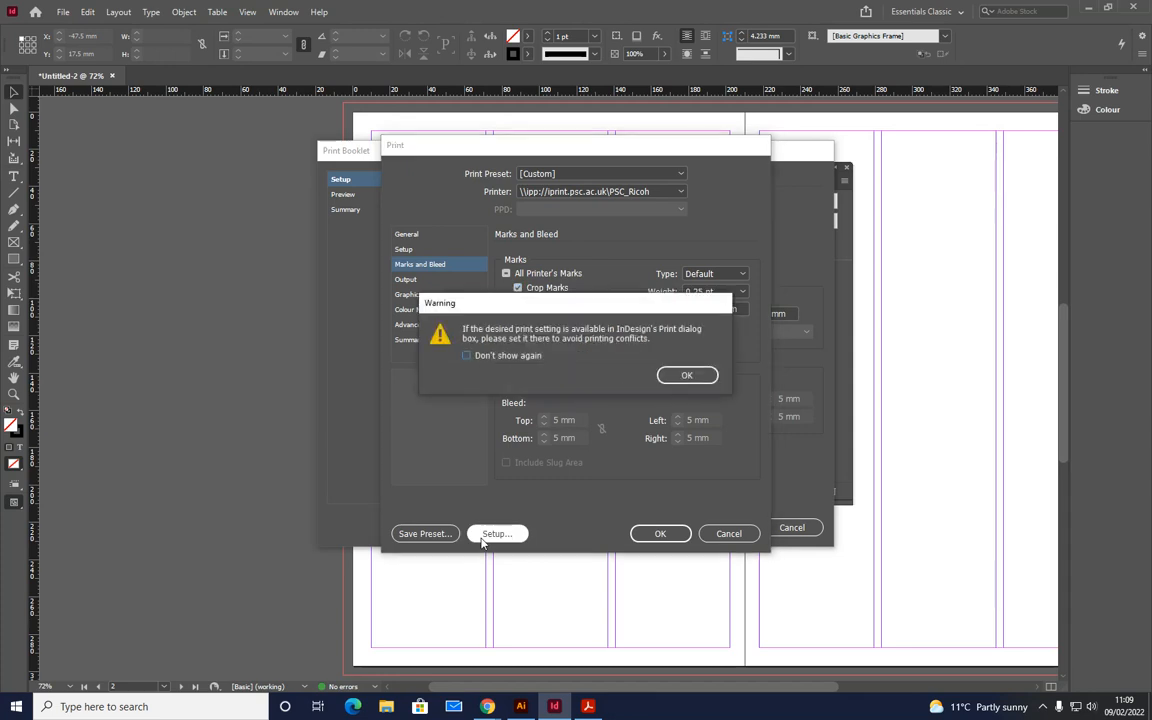
left_click(692, 375)
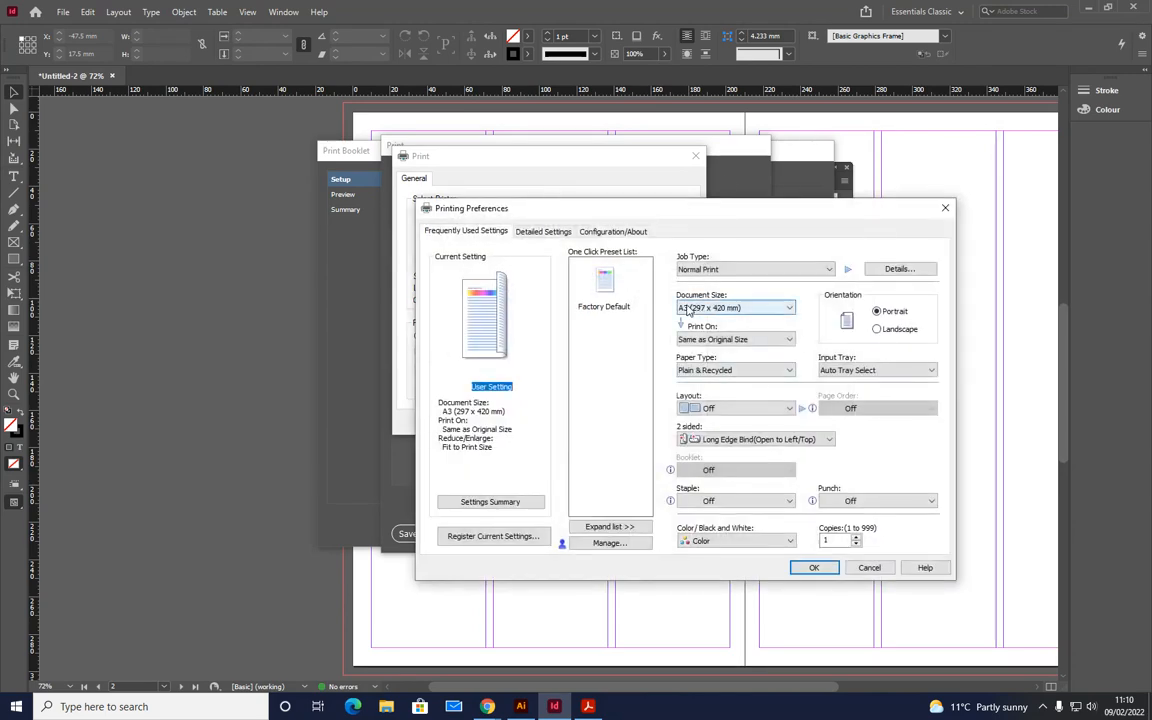
left_click(877, 330)
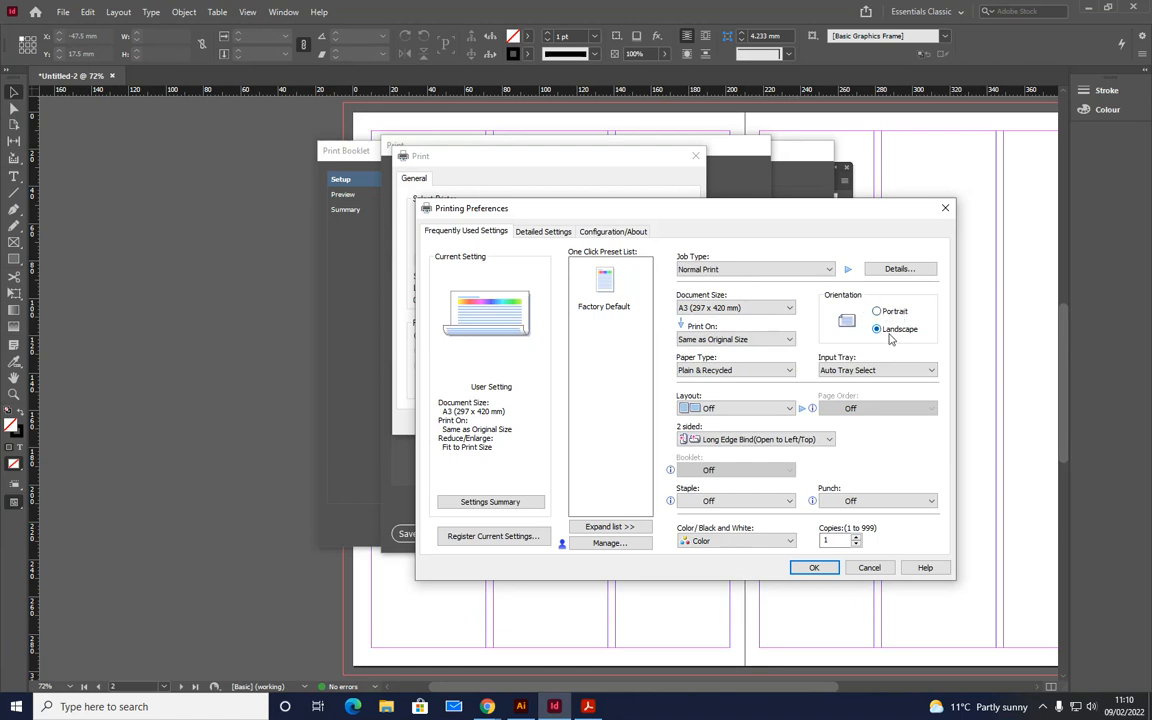
left_click(752, 372)
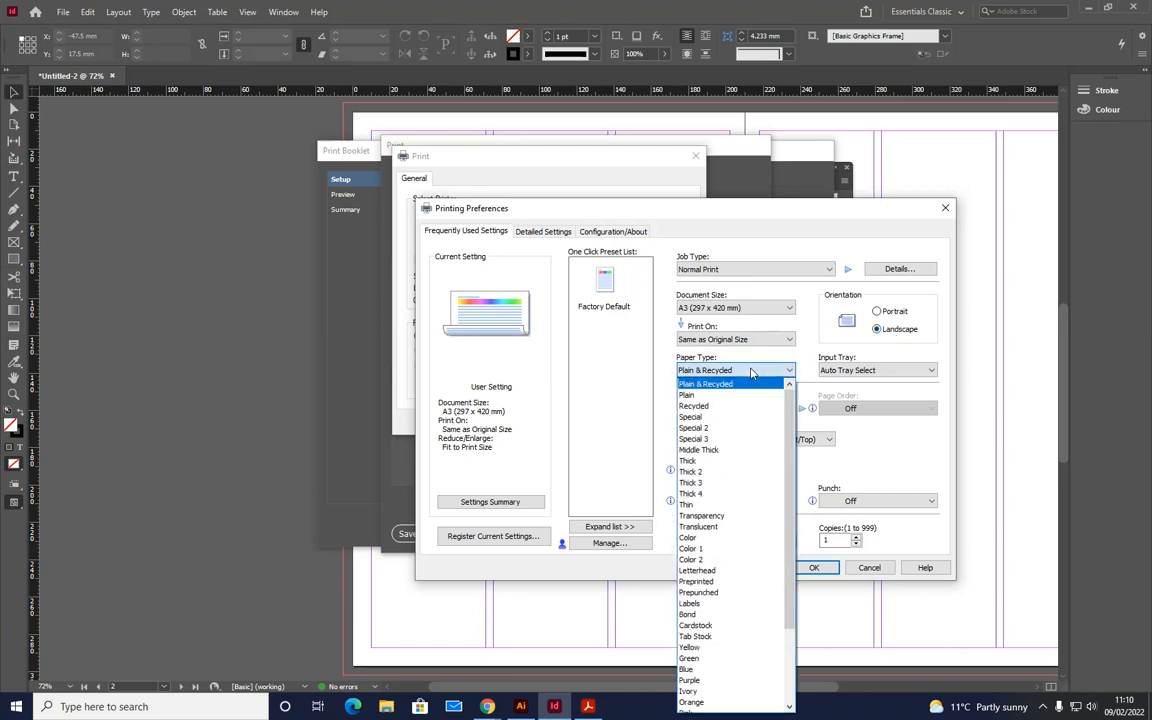
left_click(710, 473)
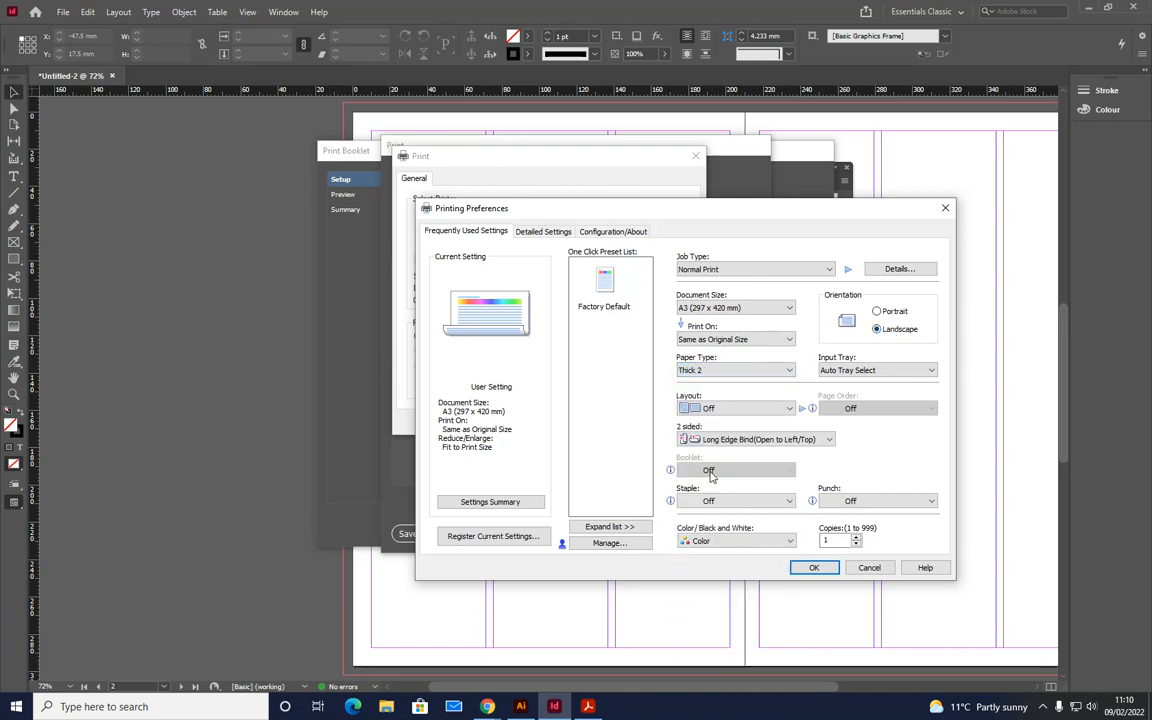
left_click(836, 371)
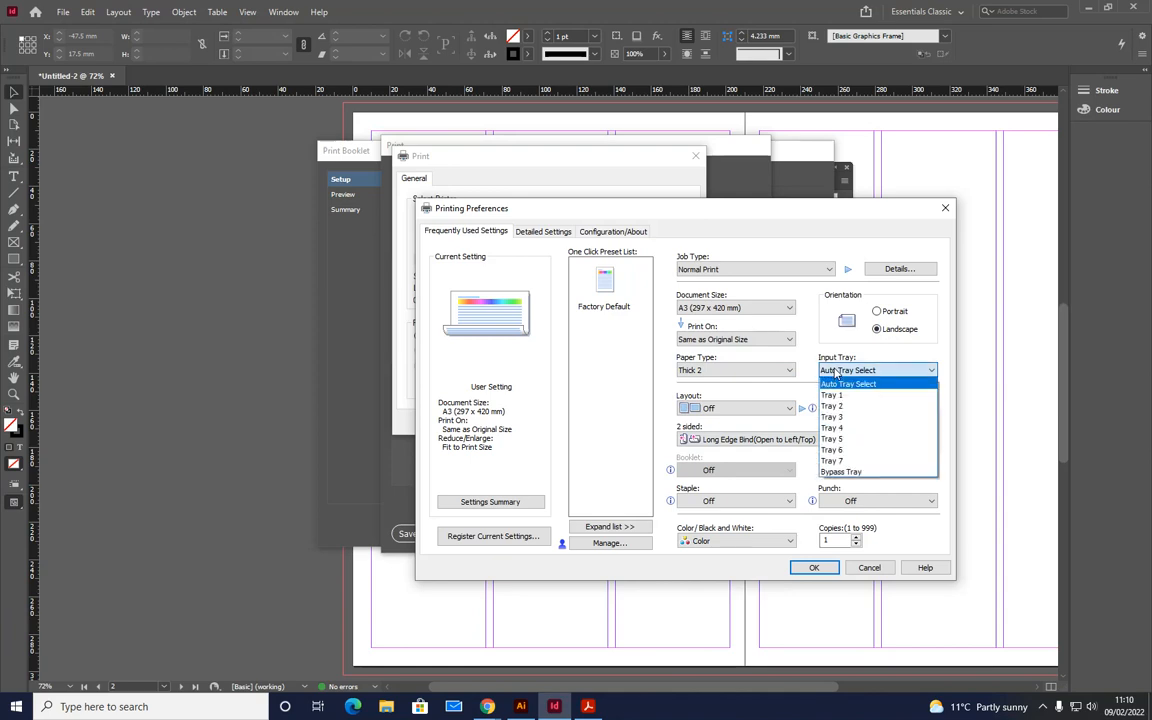
left_click(843, 471)
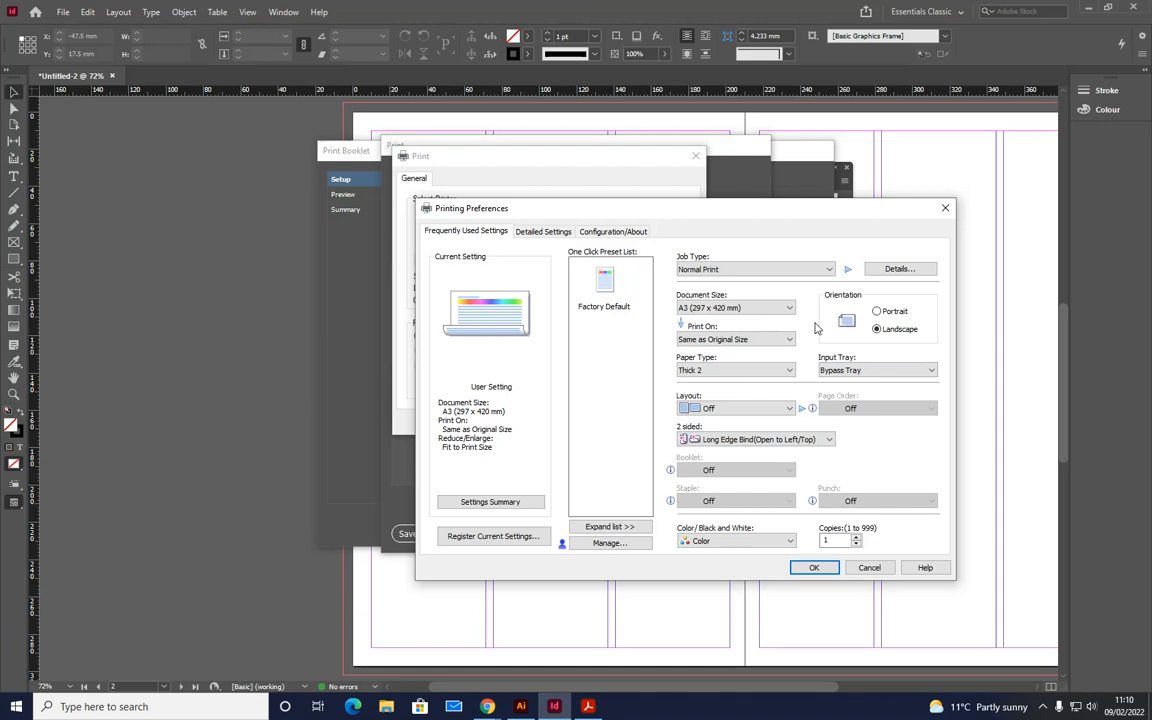
Step: Set two-sided printing to Short Edge Bind (Open to Top/Left) and accept the printer and print settings
left_click(733, 443)
left_click(724, 476)
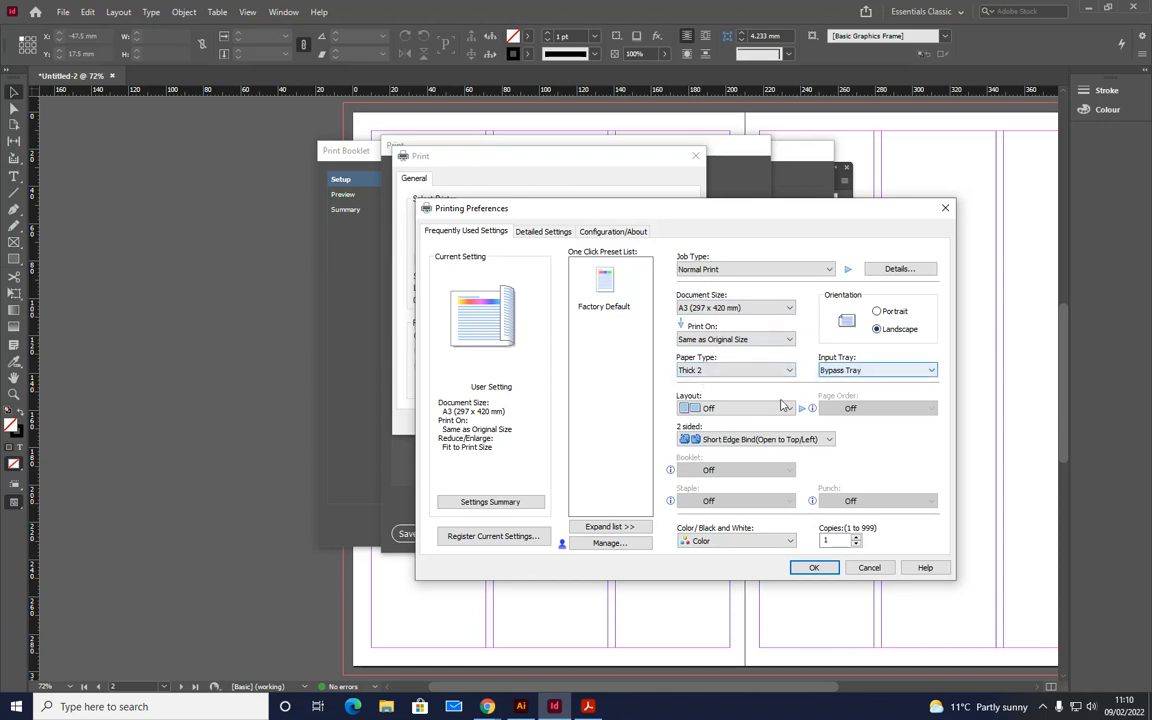
left_click(734, 441)
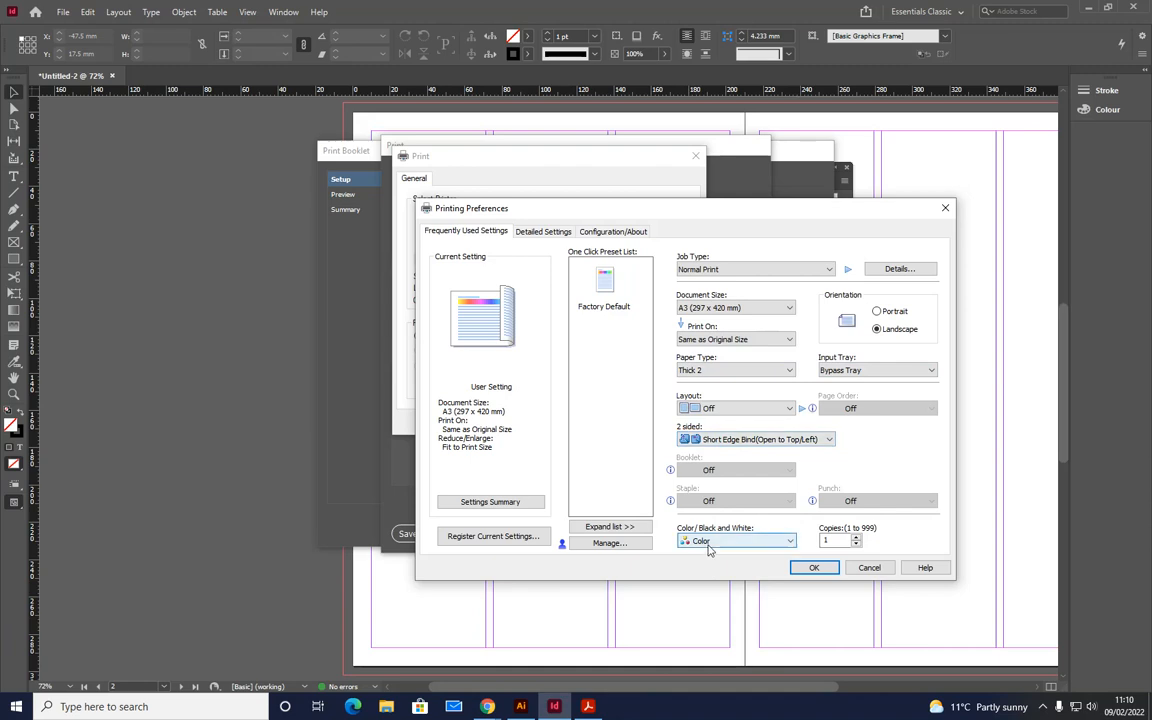
left_click(817, 568)
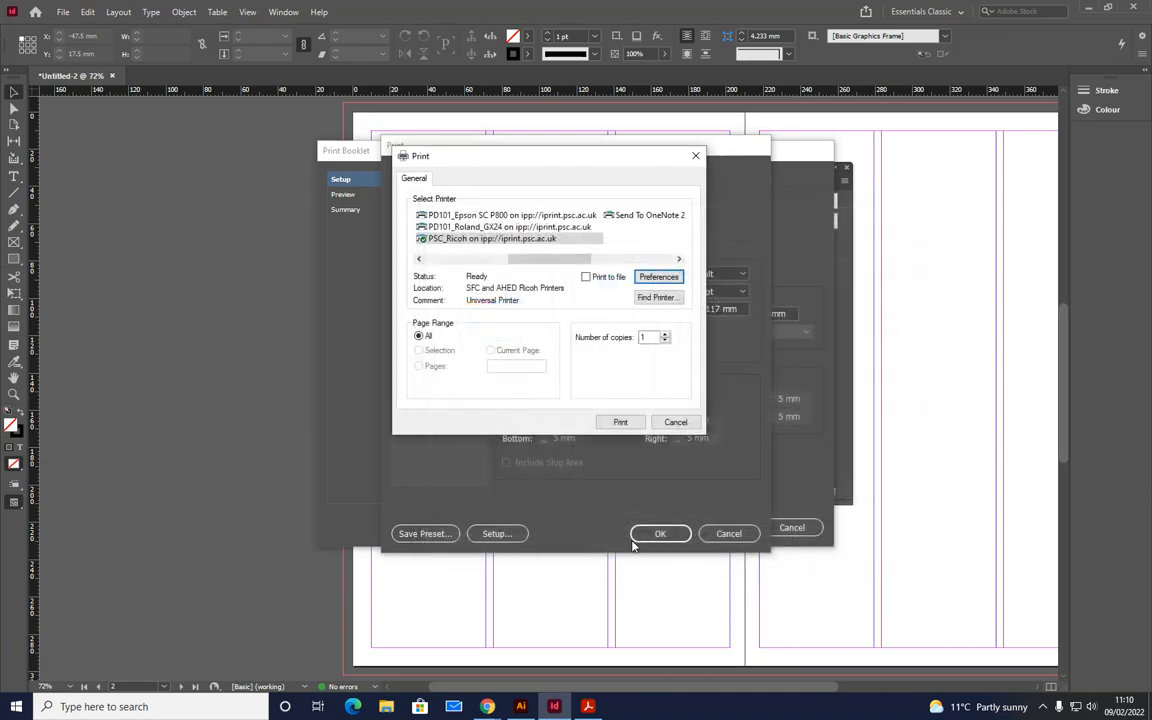
left_click(615, 420)
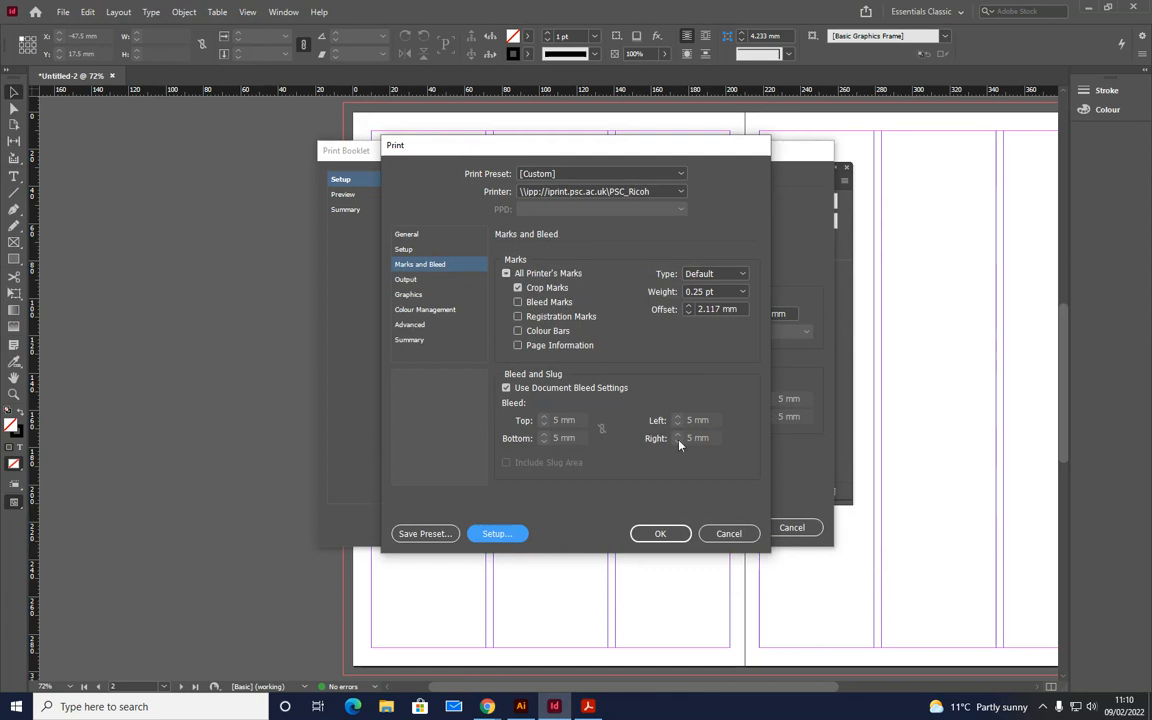
left_click(660, 534)
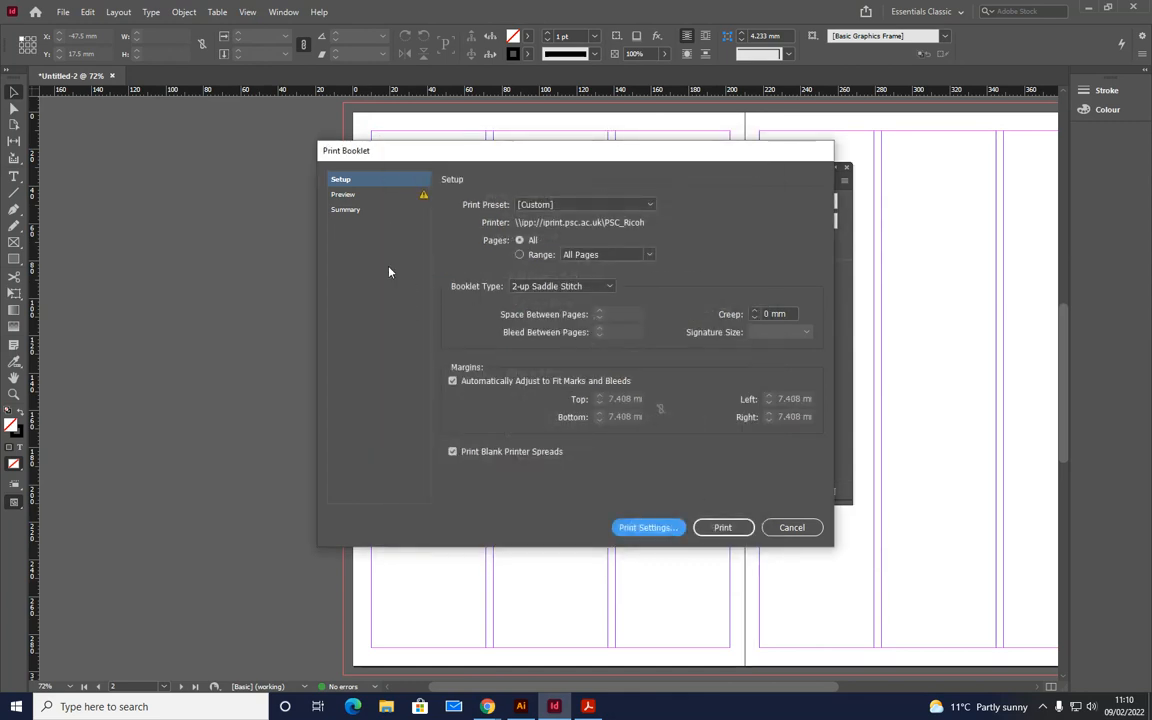
Step: Check the booklet's print preview, and close the booklet setup without printing
left_click(343, 196)
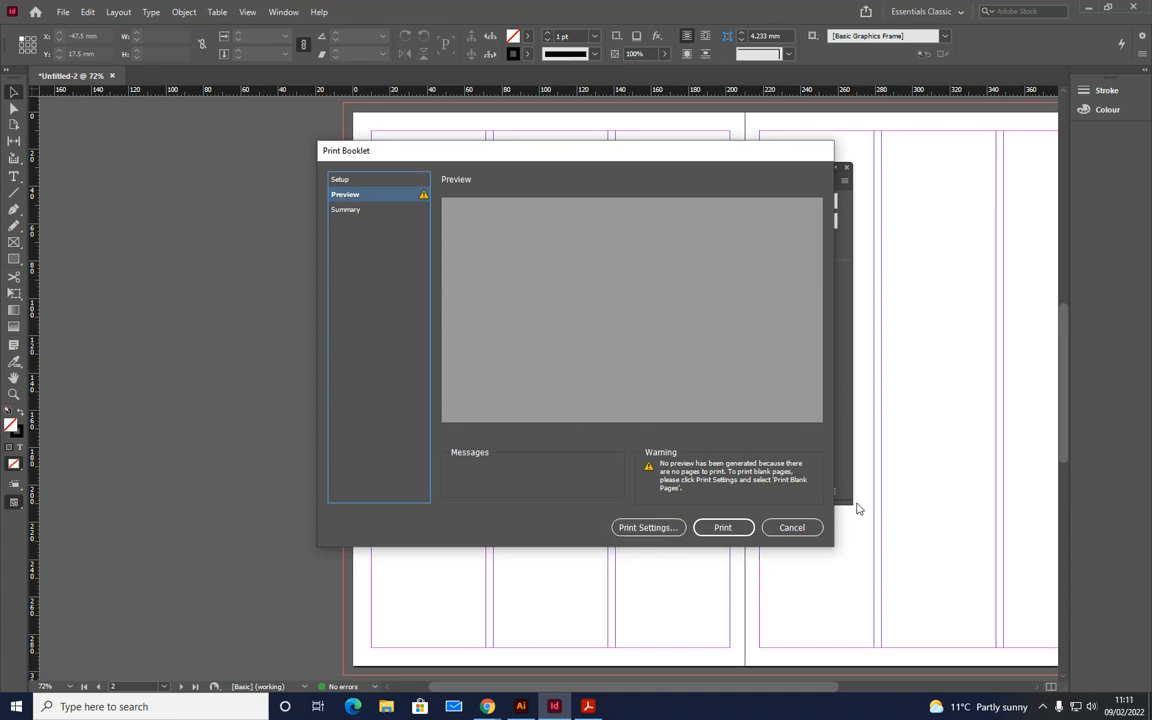
left_click(808, 527)
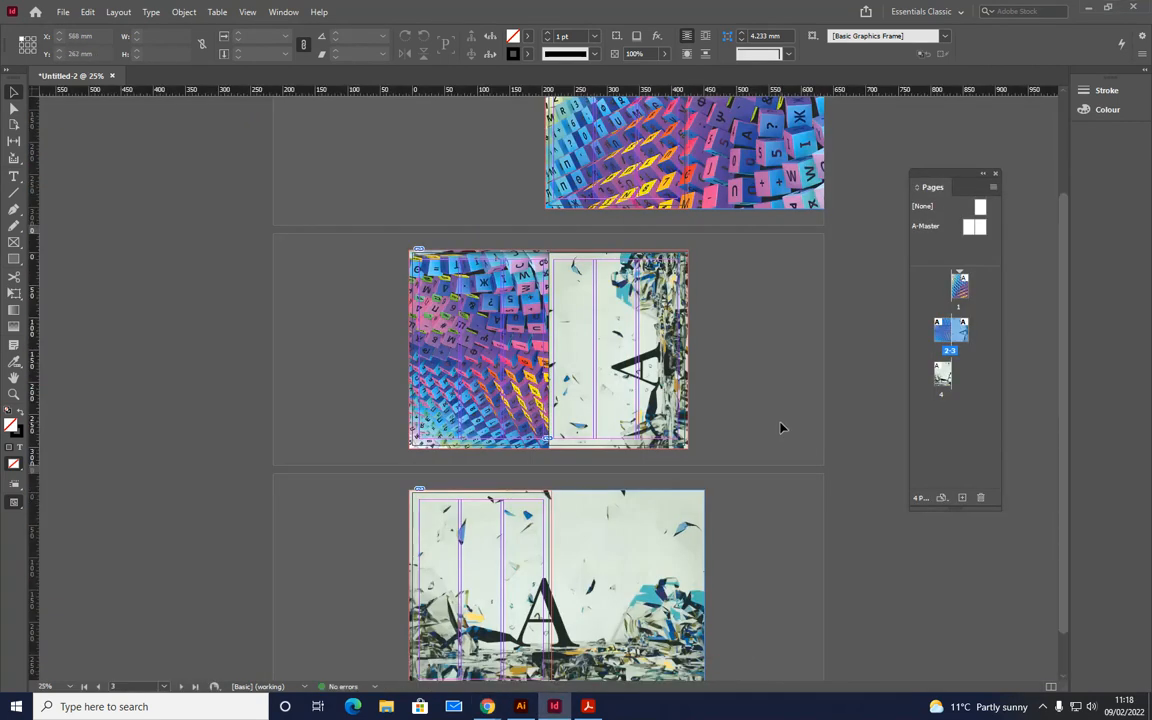
Step: Reopen the booklet print setup for the document with images and preview both printer spreads
left_click_drag(1067, 250, 1090, 306)
scroll(1080, 262, "up", 2)
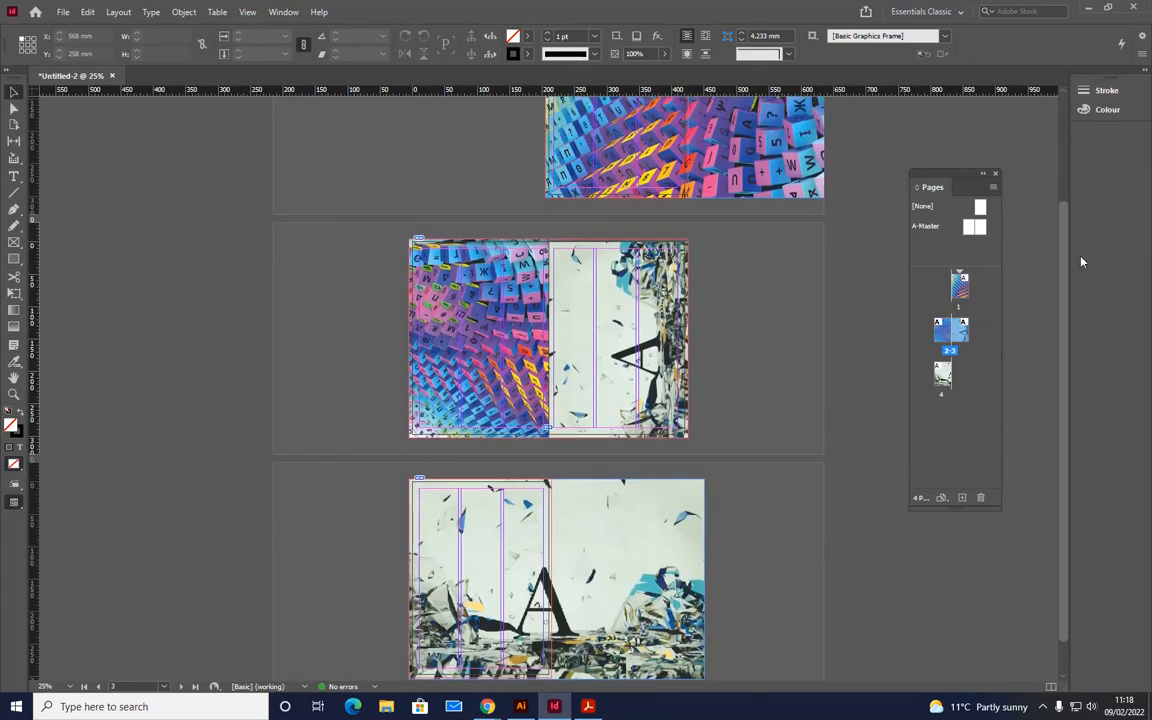
left_click(62, 11)
left_click(112, 486)
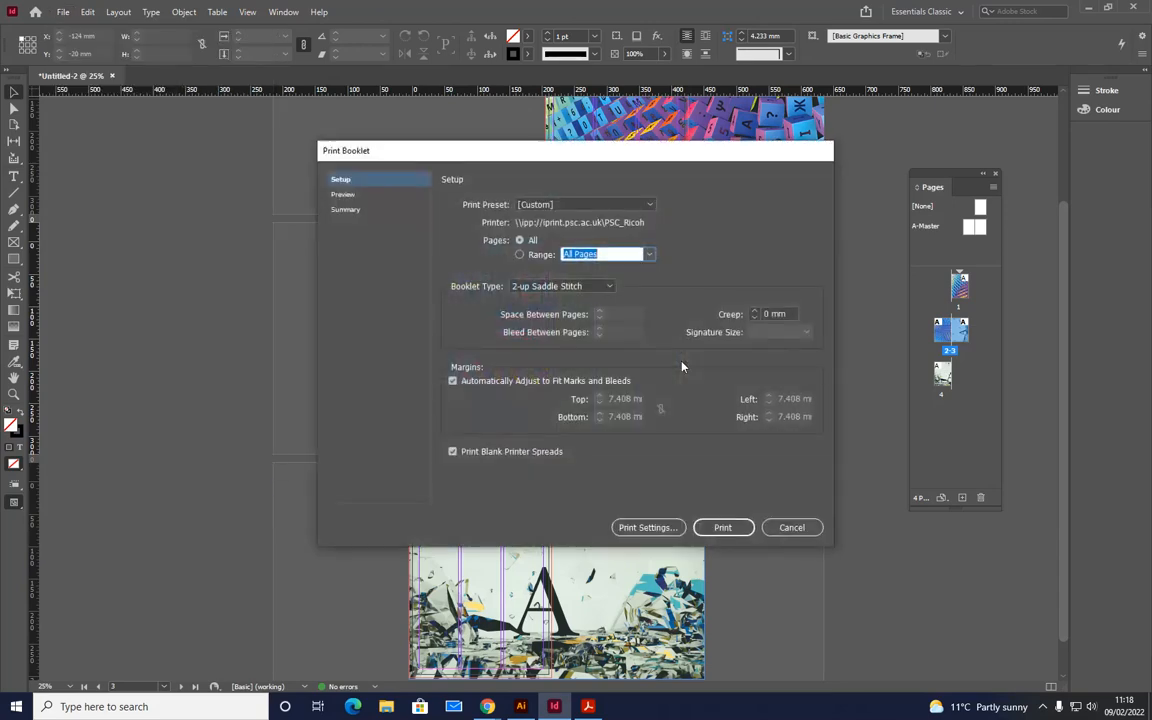
left_click(344, 197)
left_click_drag(571, 156, 280, 158)
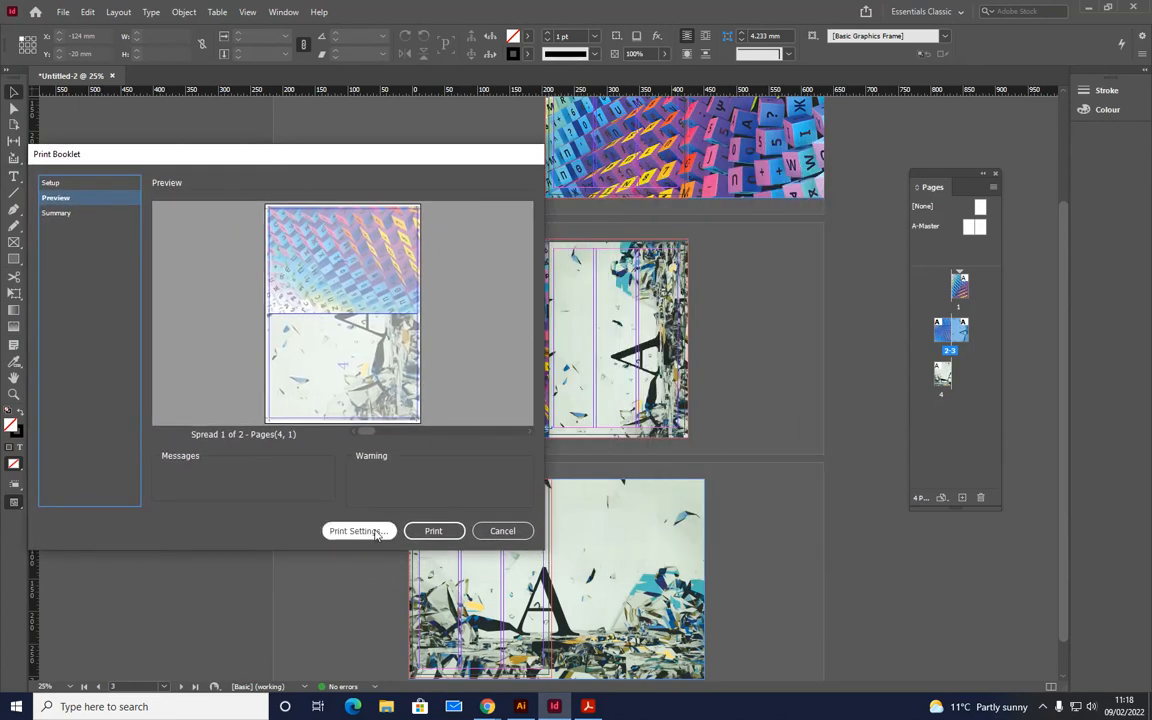
left_click(531, 434)
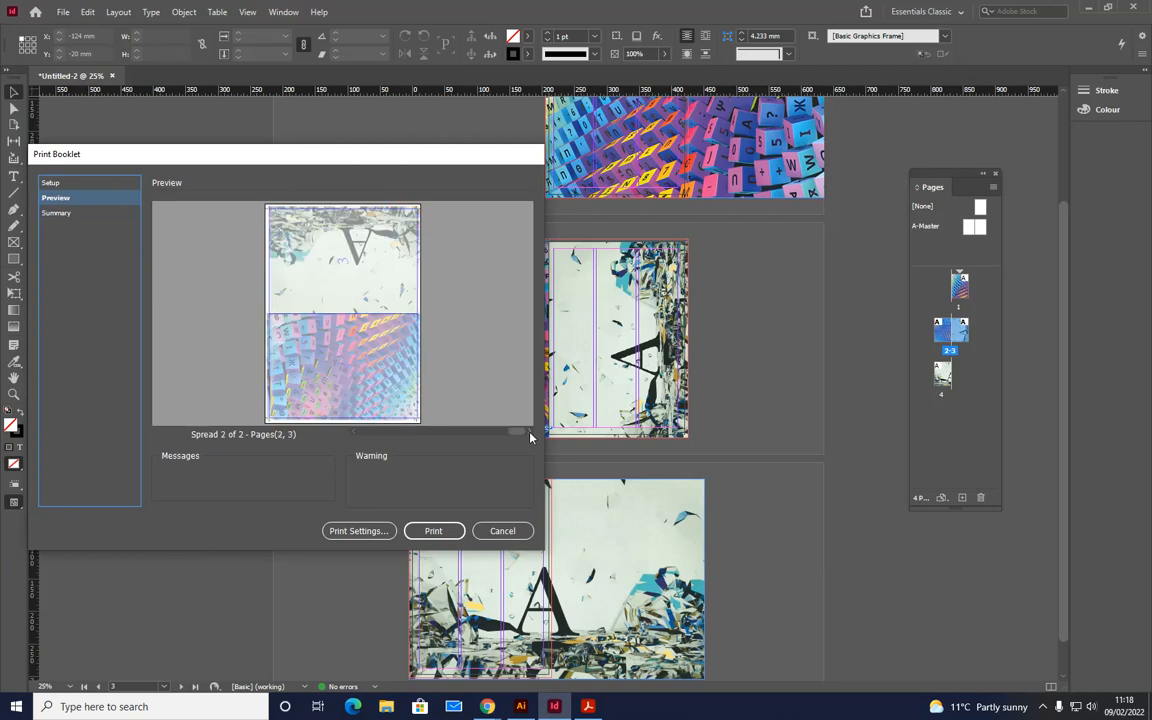
left_click(357, 432)
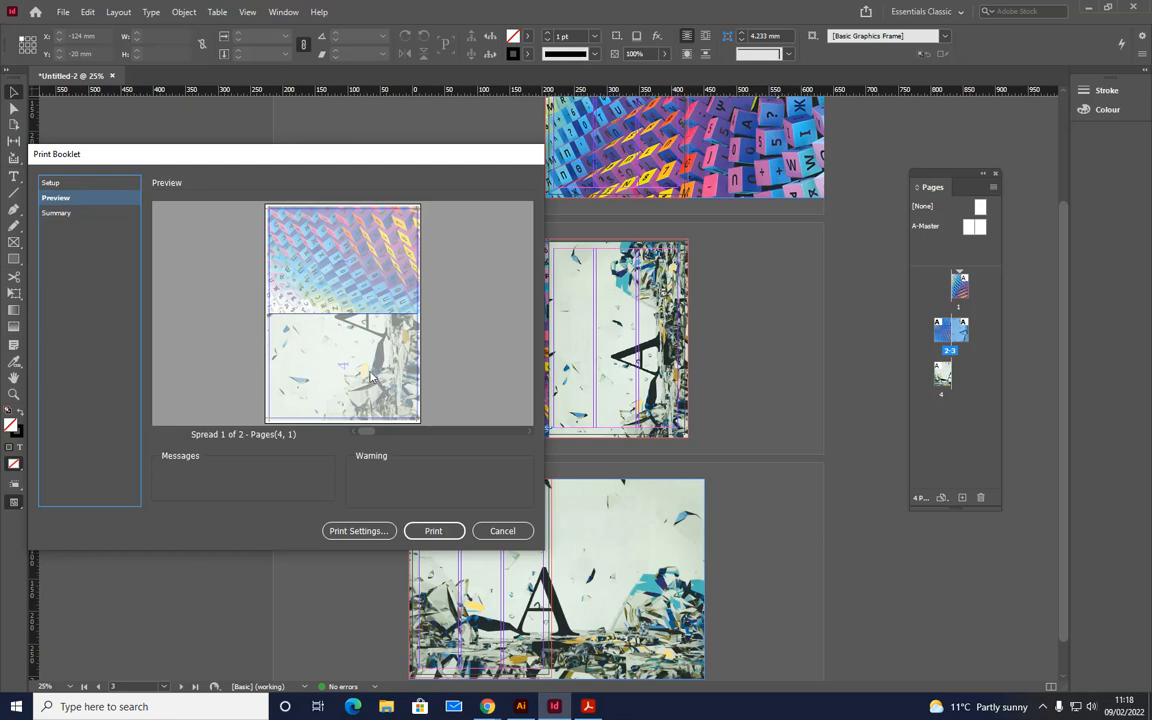
left_click(531, 434)
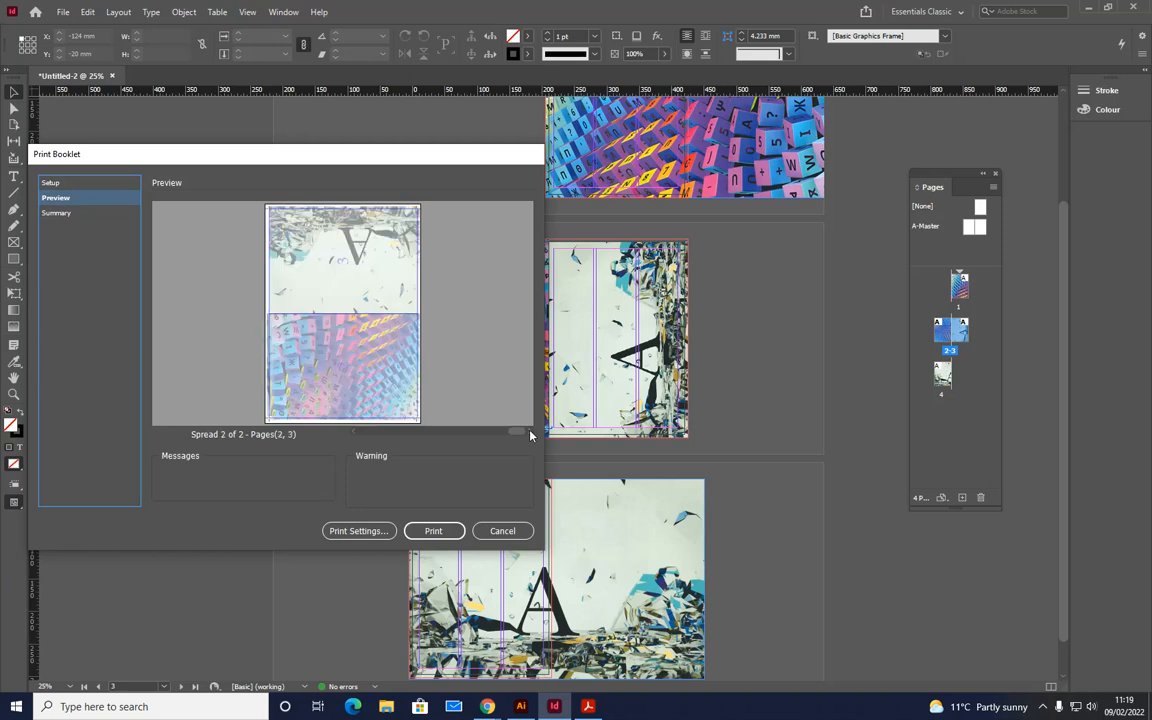